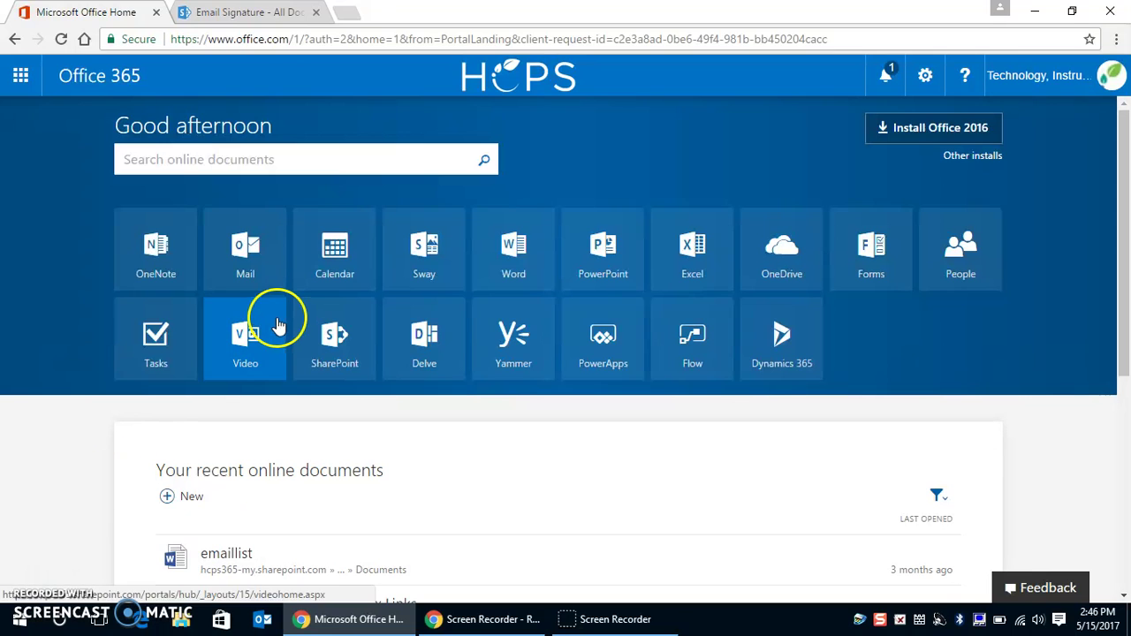
# Switch to the 'Email Signature - All Documents' SharePoint tab listing the logo files.
pyautogui.click(258, 15)
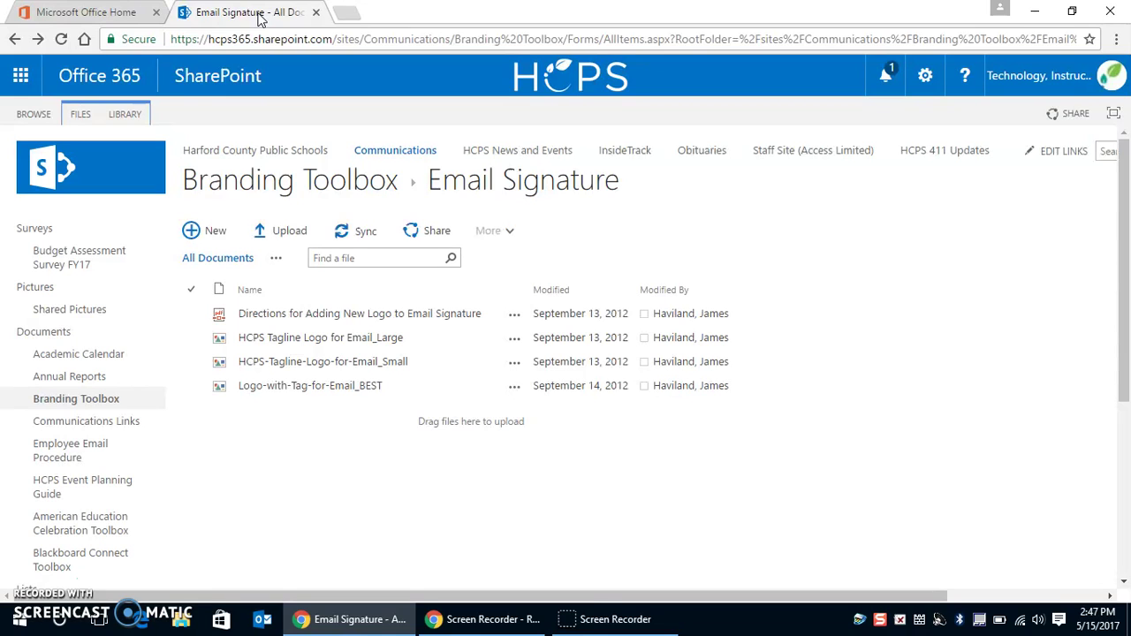
# Navigate from the Communications site into Branding Toolbox › Email Signature folder.
pyautogui.click(394, 153)
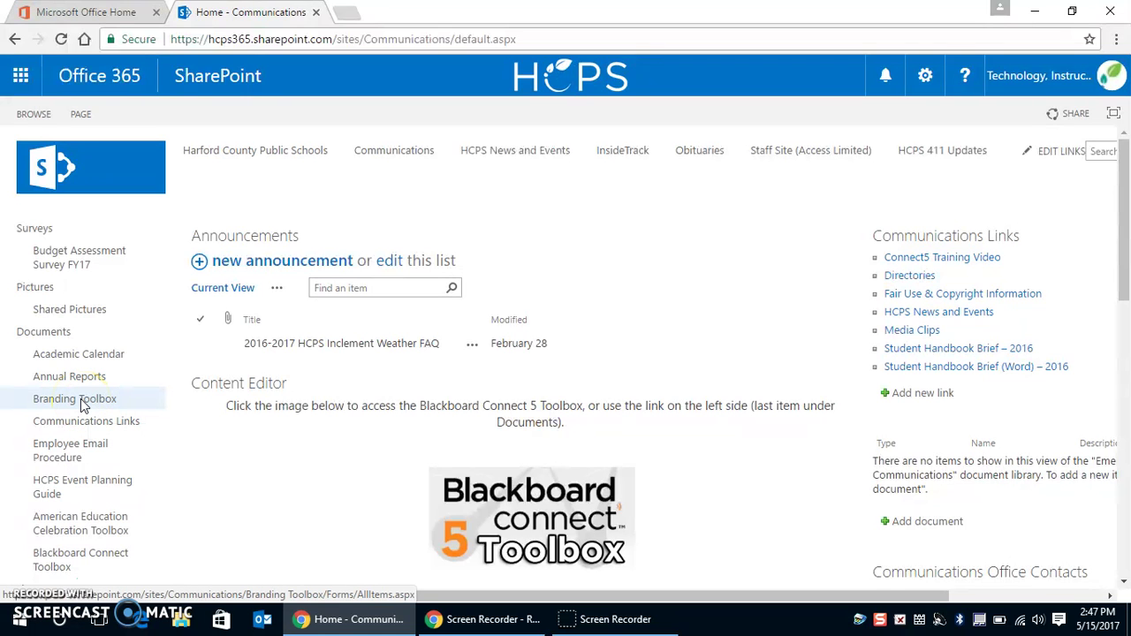
pyautogui.click(75, 399)
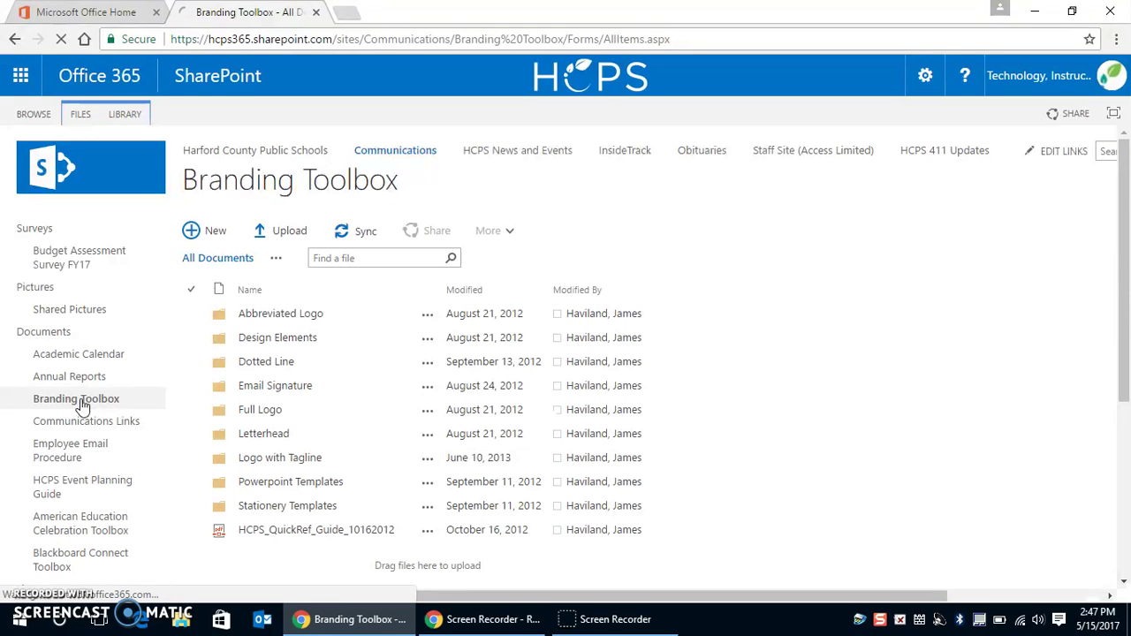
pyautogui.click(389, 316)
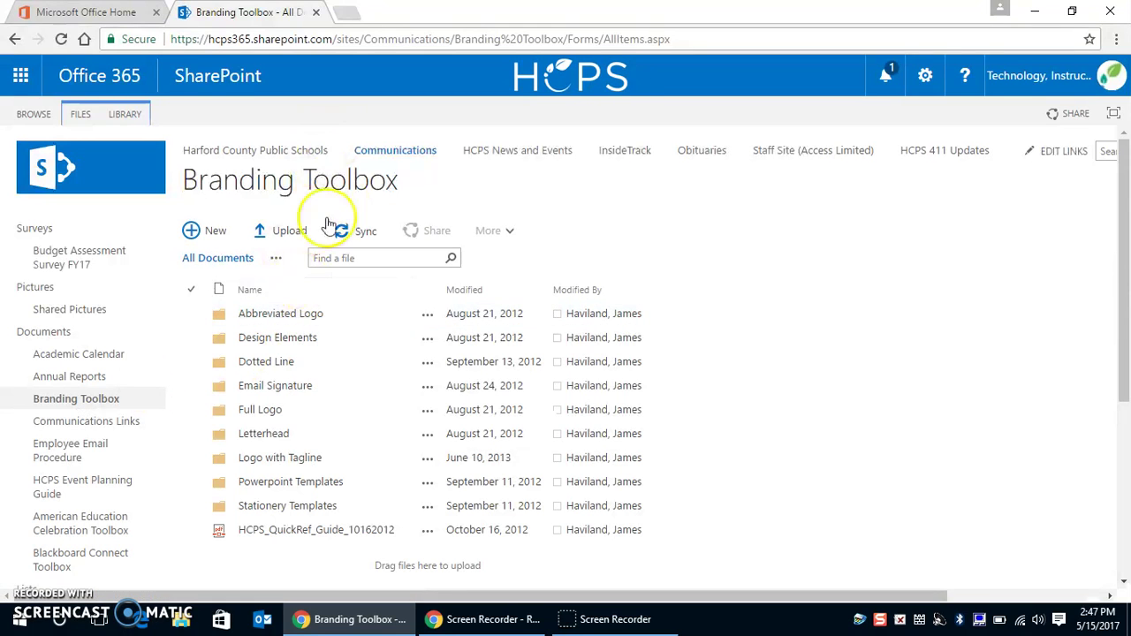
pyautogui.click(245, 393)
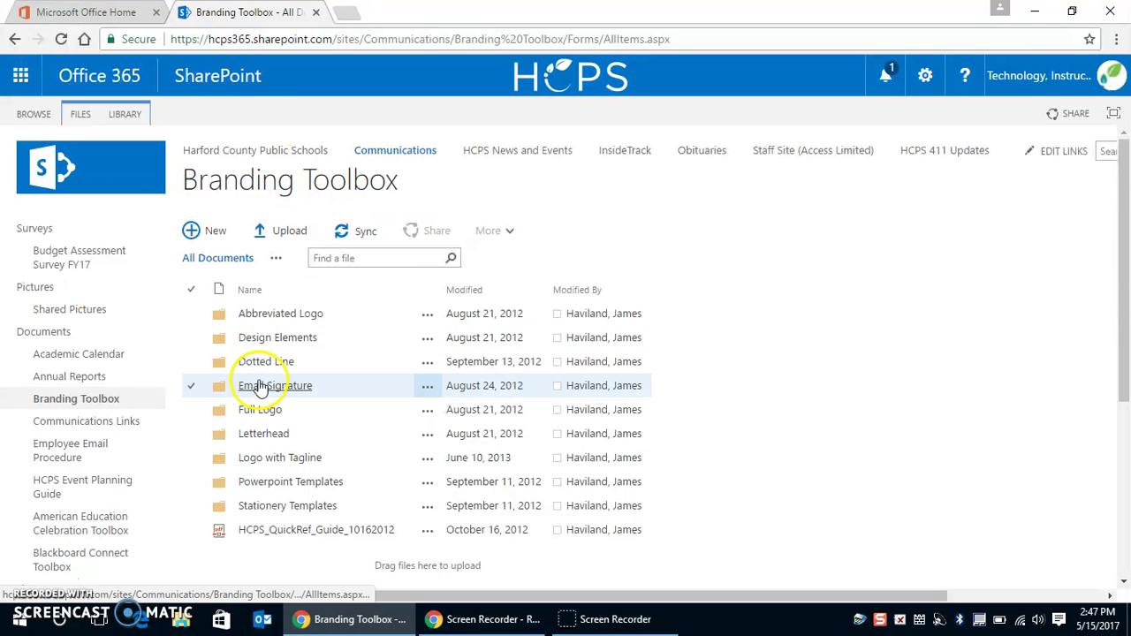
pyautogui.click(254, 386)
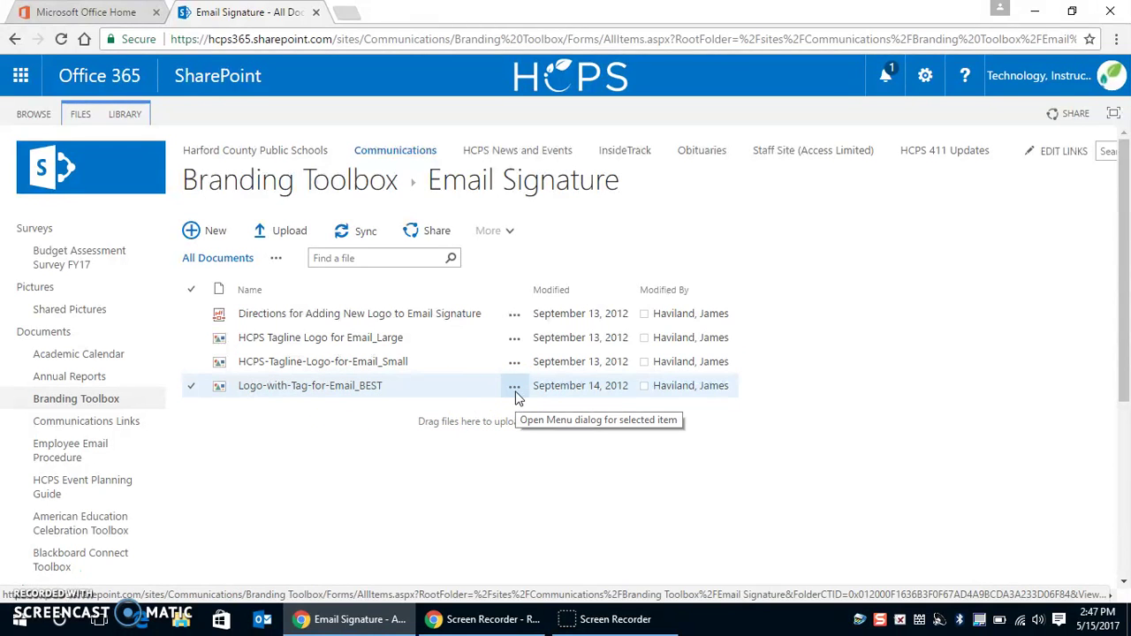
# Download Logo-with-Tag-for-Email_BEST.gif and return to the Office 365 home page.
pyautogui.click(515, 392)
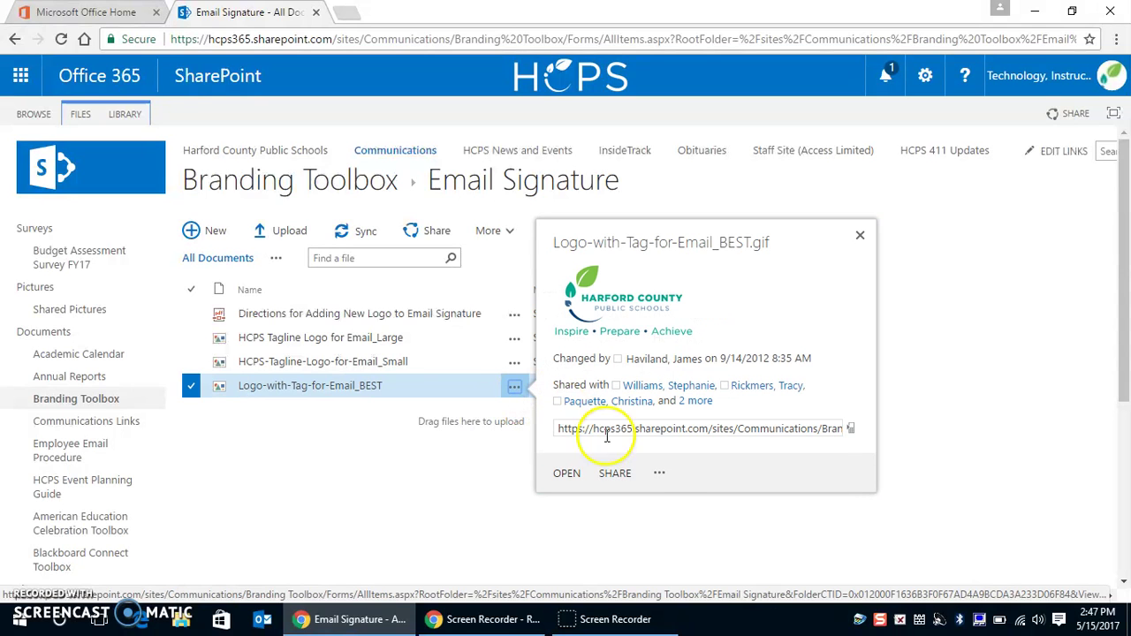
pyautogui.click(663, 475)
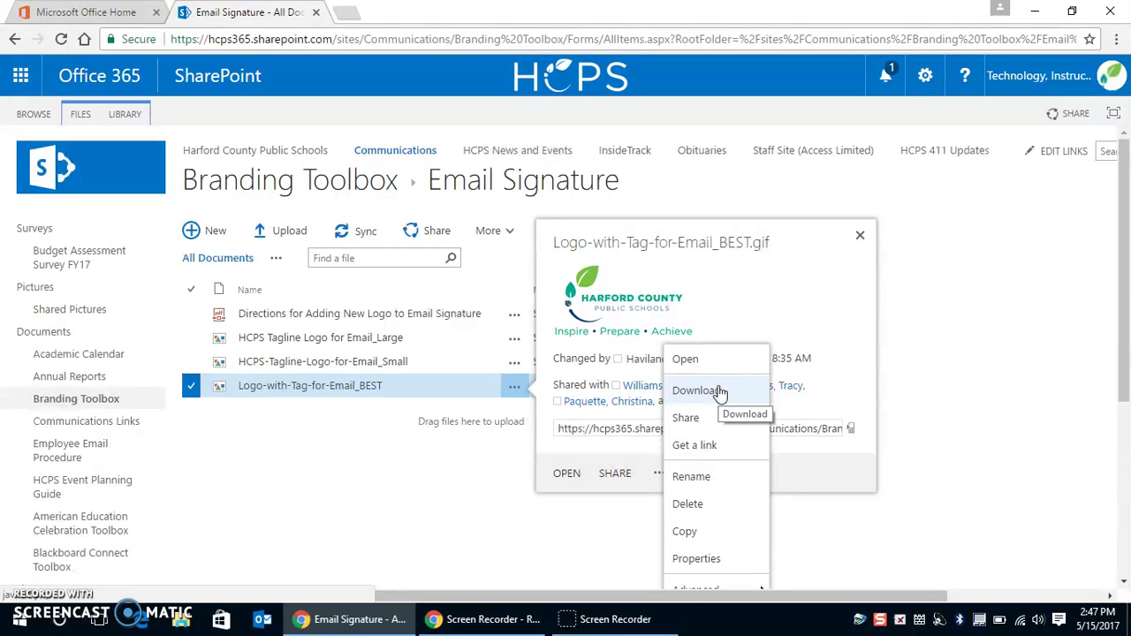
pyautogui.click(97, 19)
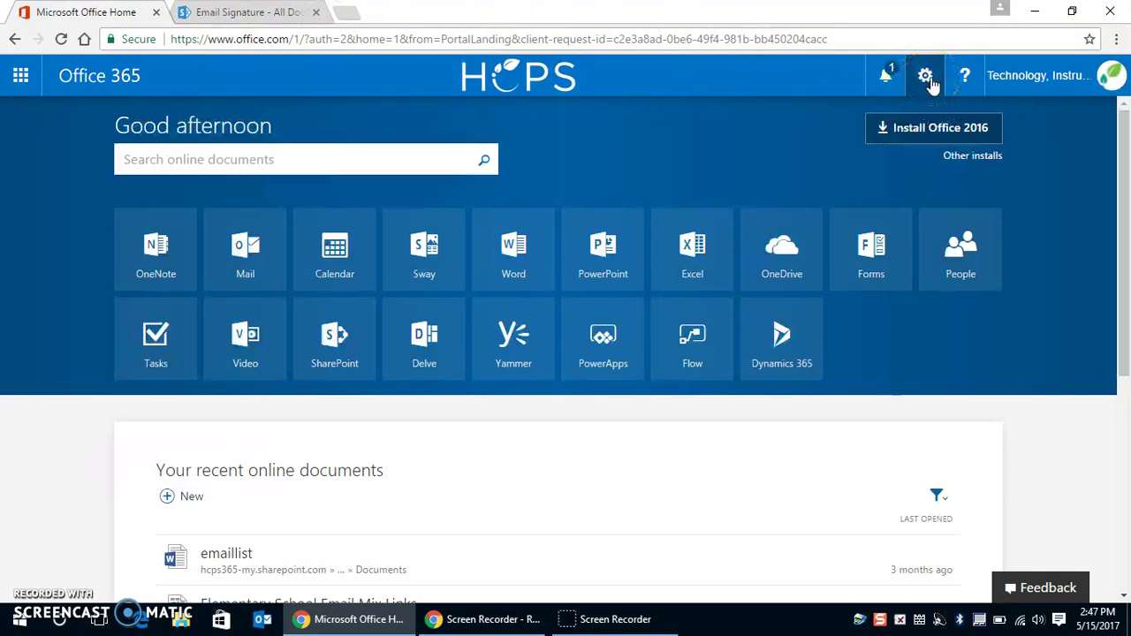
# Open Outlook's Mail options from the Settings gear under Your app settings.
pyautogui.click(931, 83)
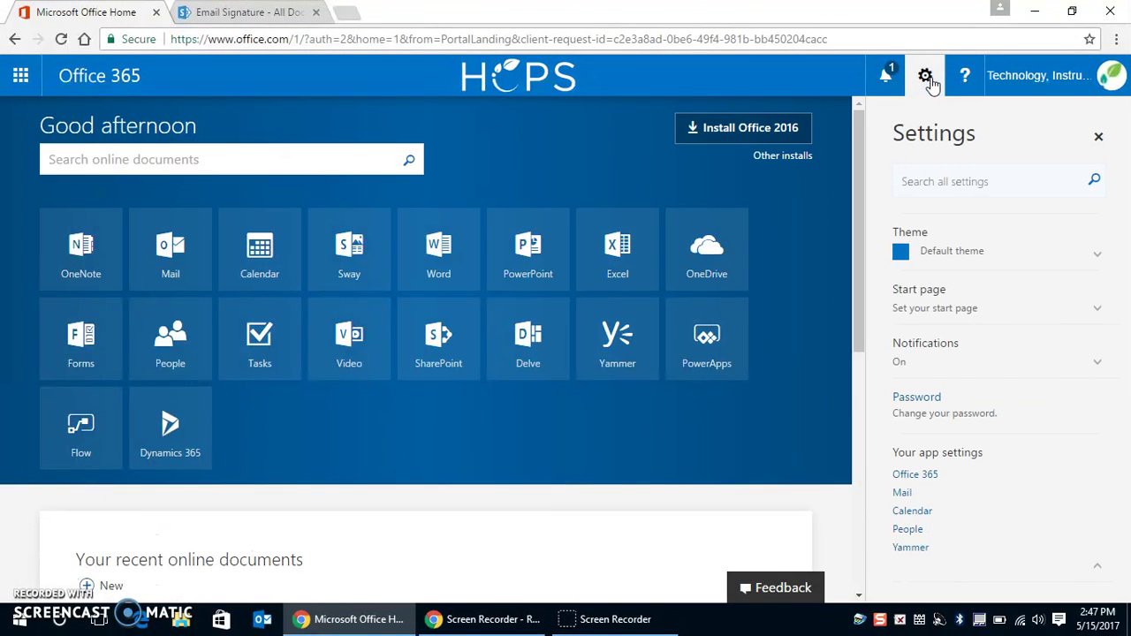
pyautogui.click(922, 471)
pyautogui.click(905, 494)
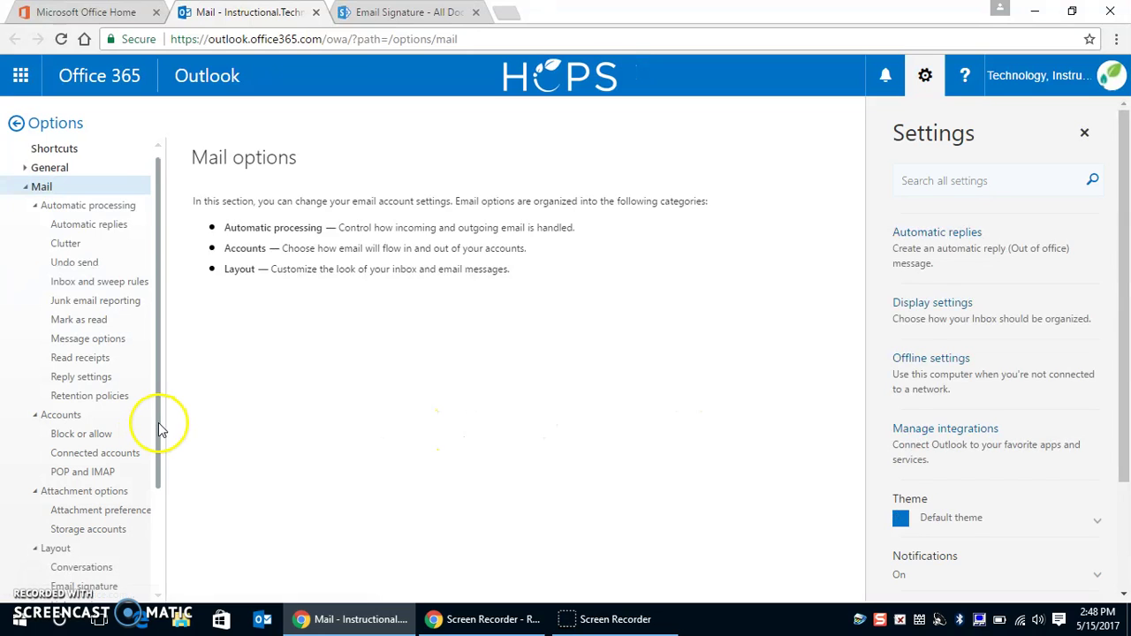
pyautogui.scroll(-3, 155, 477)
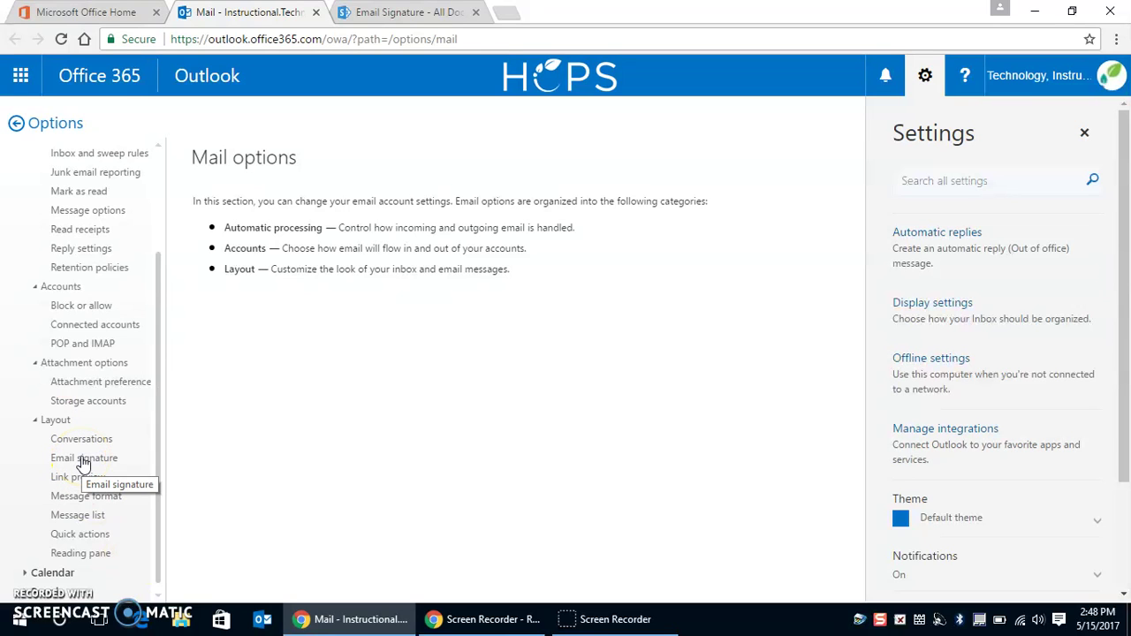
# In the Email signature editor, enter the person's name, 'Teacher' and 'Central Office' on separate lines.
pyautogui.click(84, 459)
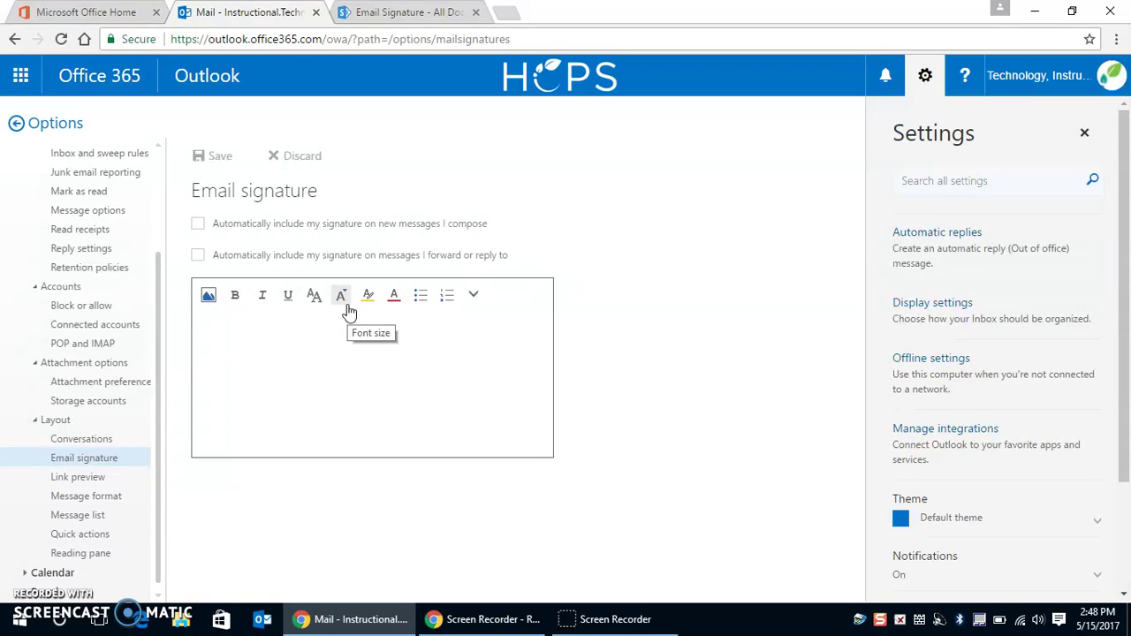
pyautogui.click(203, 328)
pyautogui.click(208, 330)
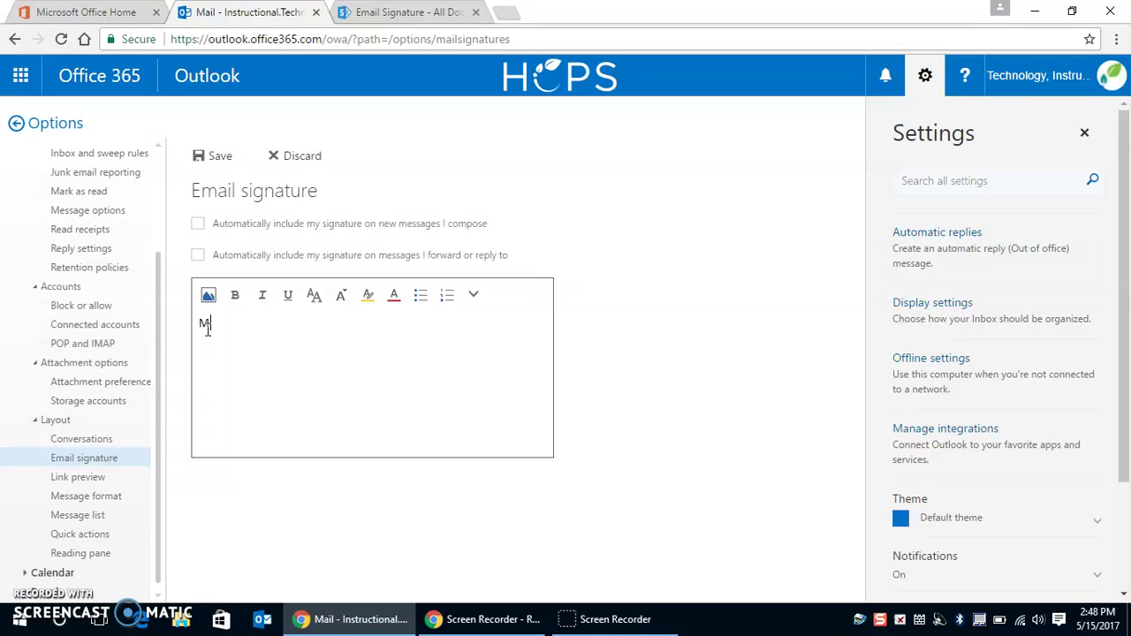
pyautogui.press('Return')
pyautogui.write('Teacher')
pyautogui.press('Return')
pyautogui.write('Central o')
pyautogui.press('BackSpace')
pyautogui.write('Of')
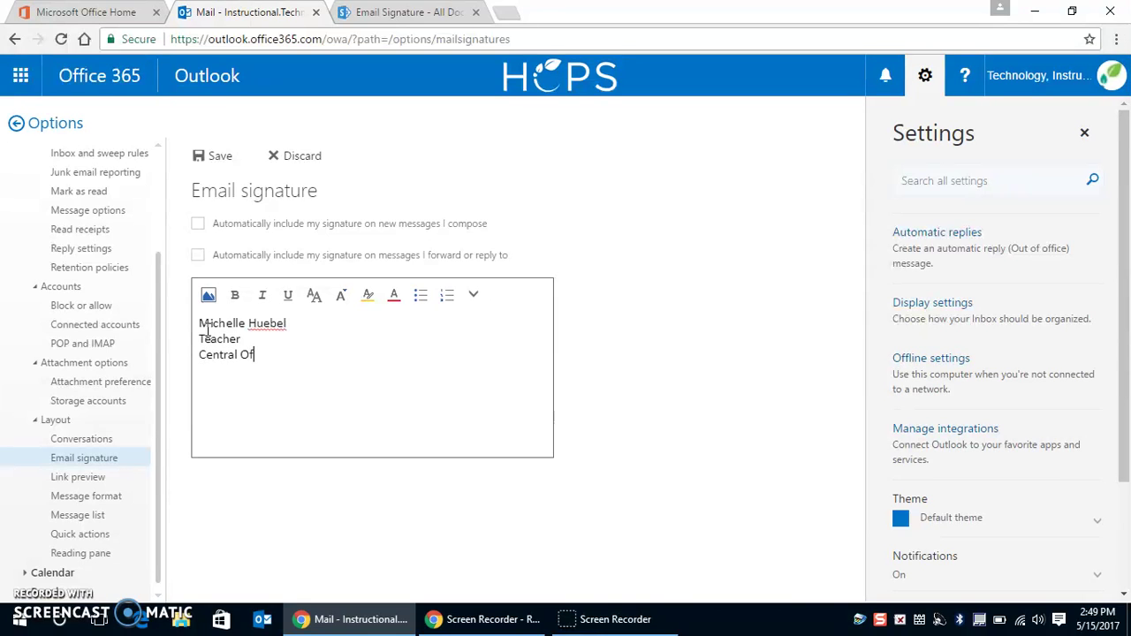
pyautogui.write('fice')
# Add the street address, city/state/ZIP line and phone number as further signature lines.
pyautogui.press('Return')
pyautogui.write('102 S. Hickory Ave')
pyautogui.press('Return')
pyautogui.write('Bel')
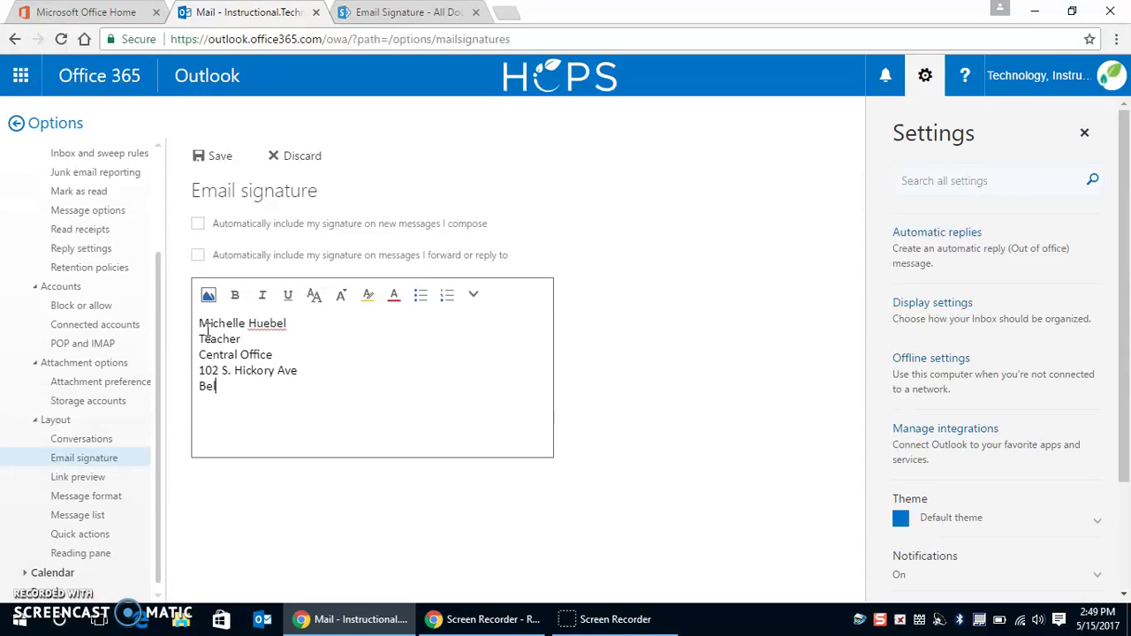
pyautogui.write(' Air, MD 21014')
pyautogui.press('Return')
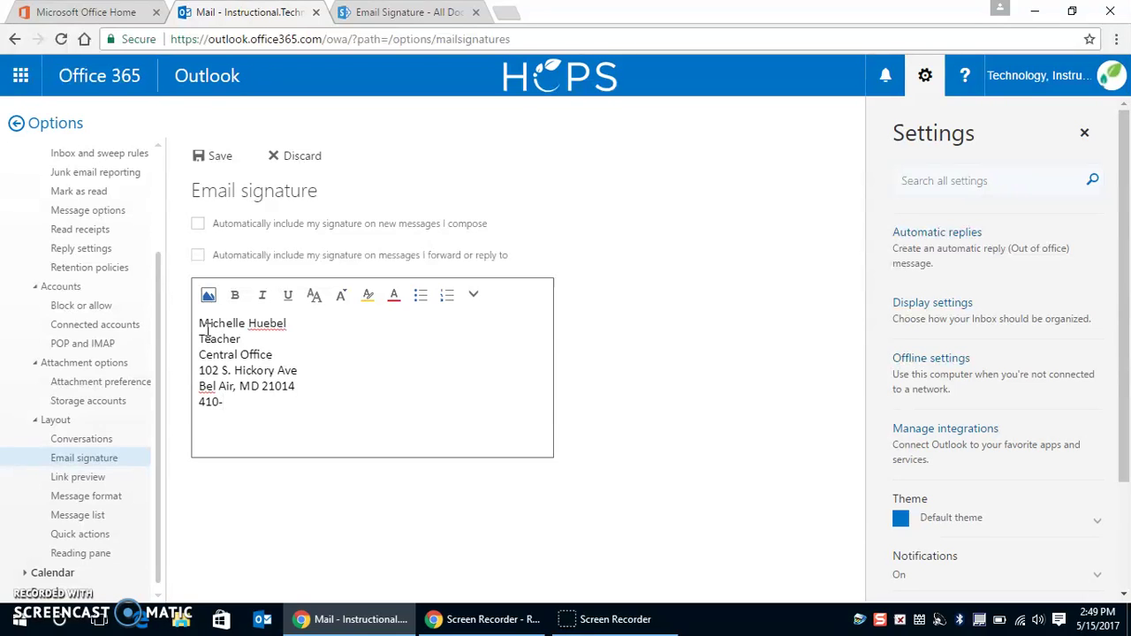
# Insert the Harford County logo .gif from Downloads into the signature.
pyautogui.click(208, 295)
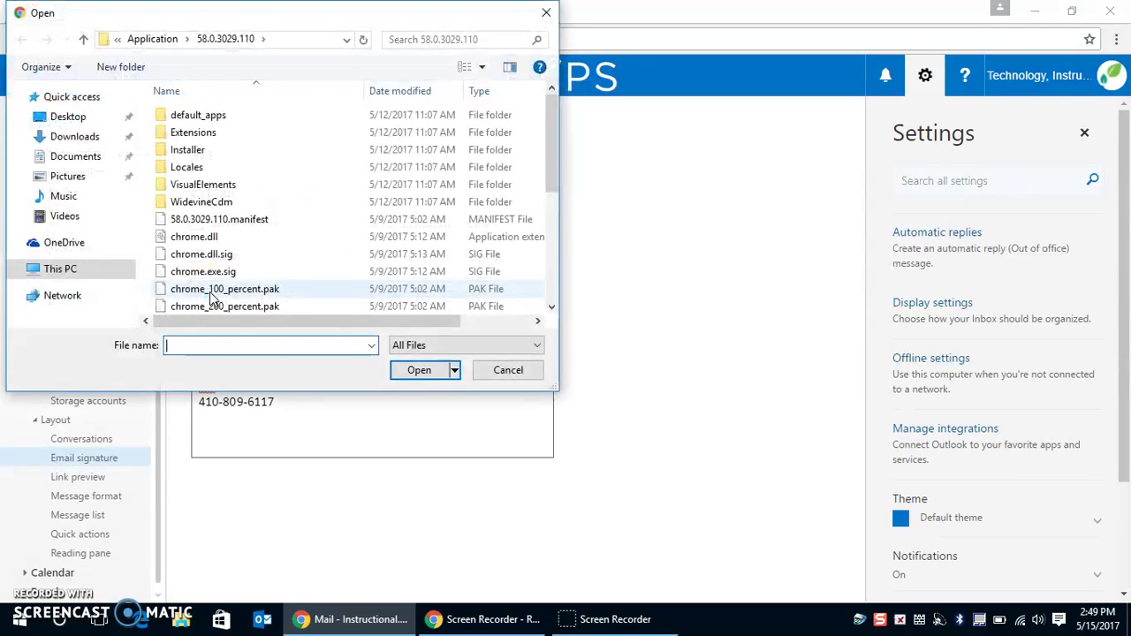
pyautogui.click(71, 139)
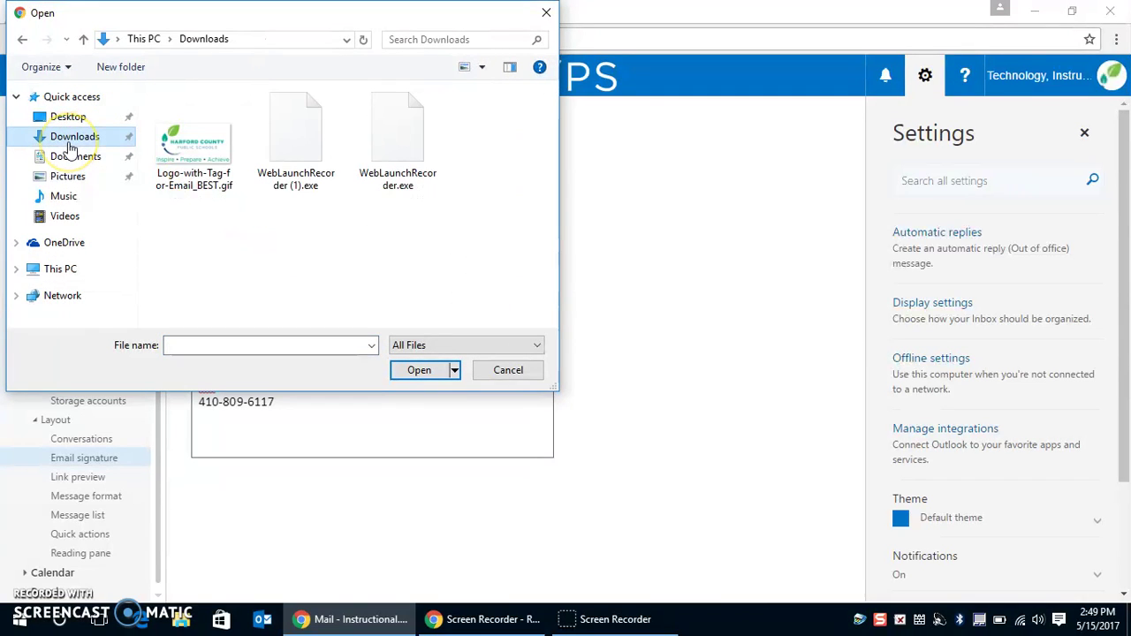
pyautogui.click(202, 159)
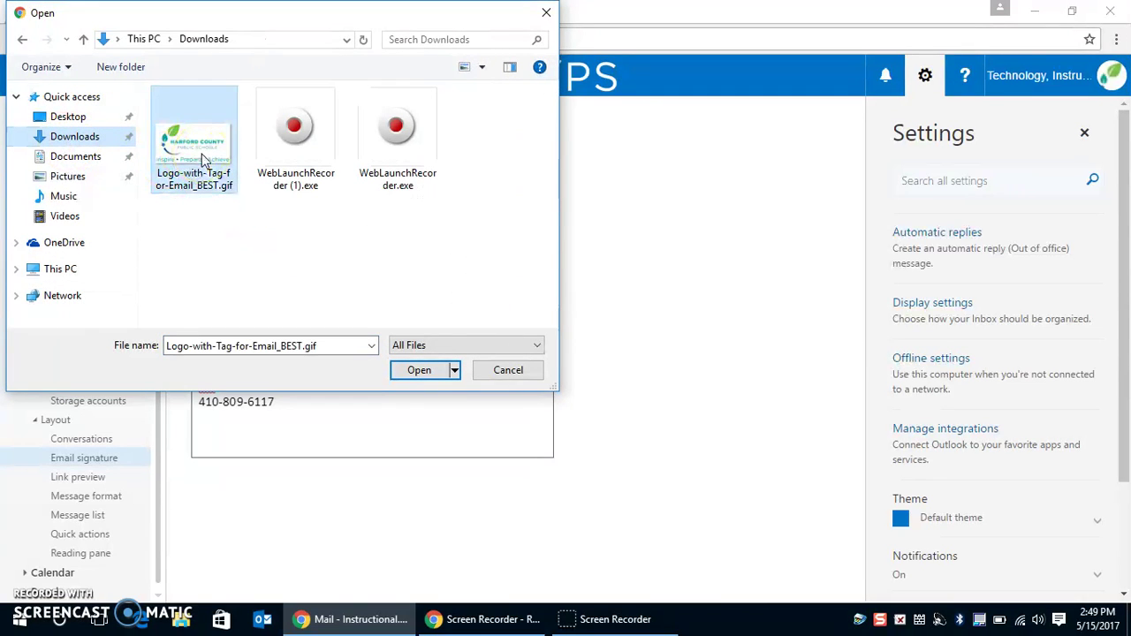
pyautogui.click(421, 372)
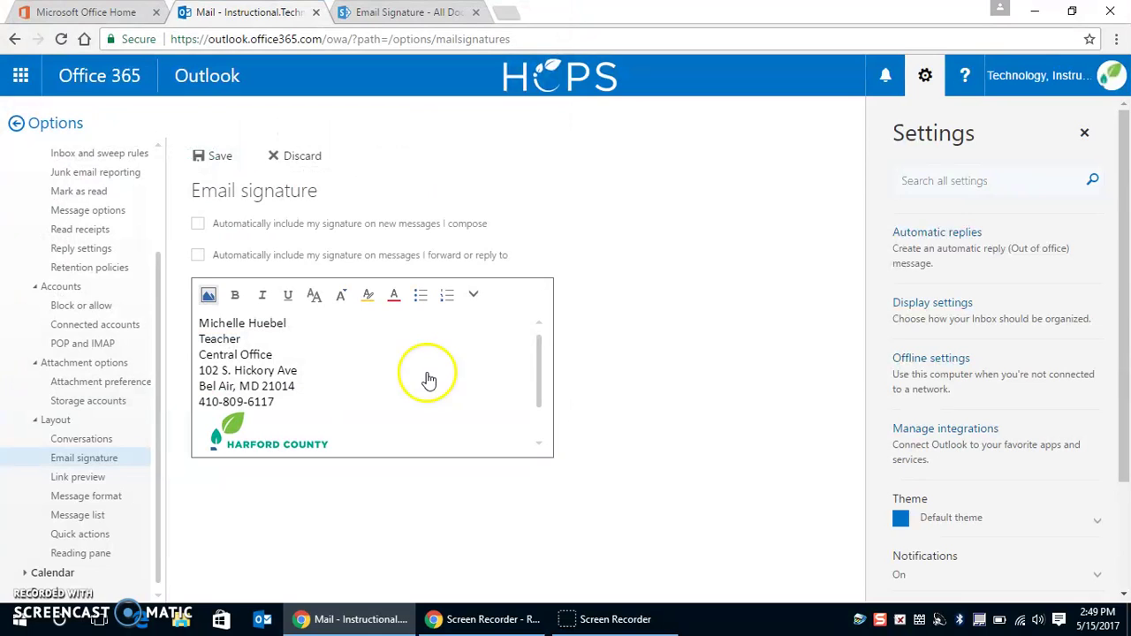
pyautogui.moveTo(538, 375)
pyautogui.mouseDown()
pyautogui.moveTo(546, 439)
pyautogui.moveTo(538, 366)
pyautogui.mouseUp()
pyautogui.click(201, 322)
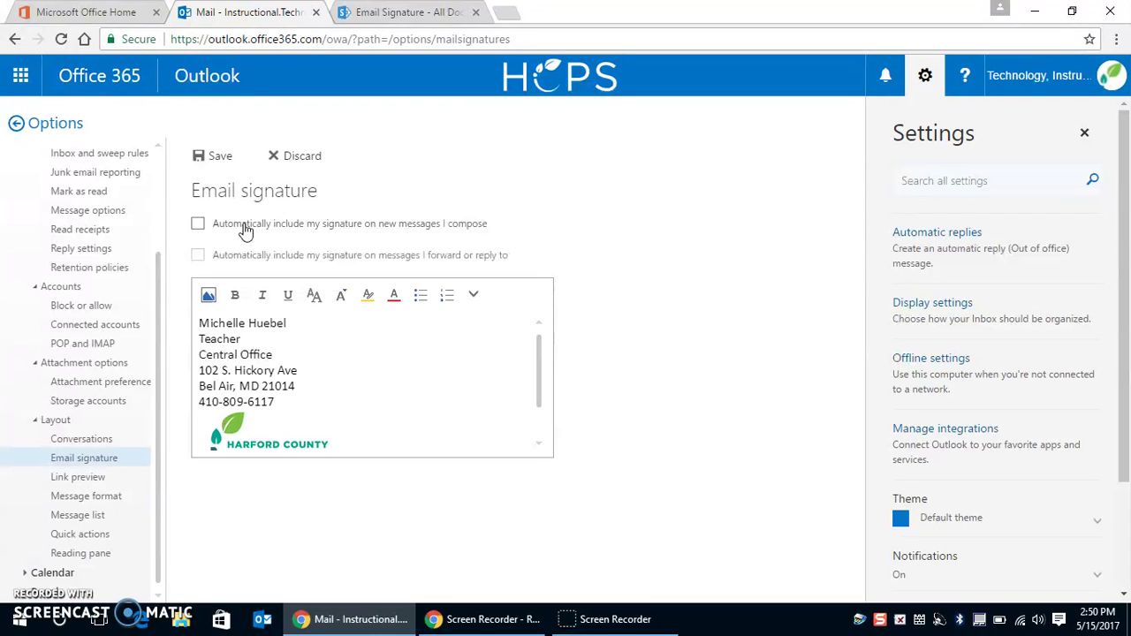
# Auto-include the signature in new messages and in replies/forwards, then save.
pyautogui.click(201, 228)
pyautogui.click(201, 228)
pyautogui.click(199, 256)
pyautogui.click(204, 158)
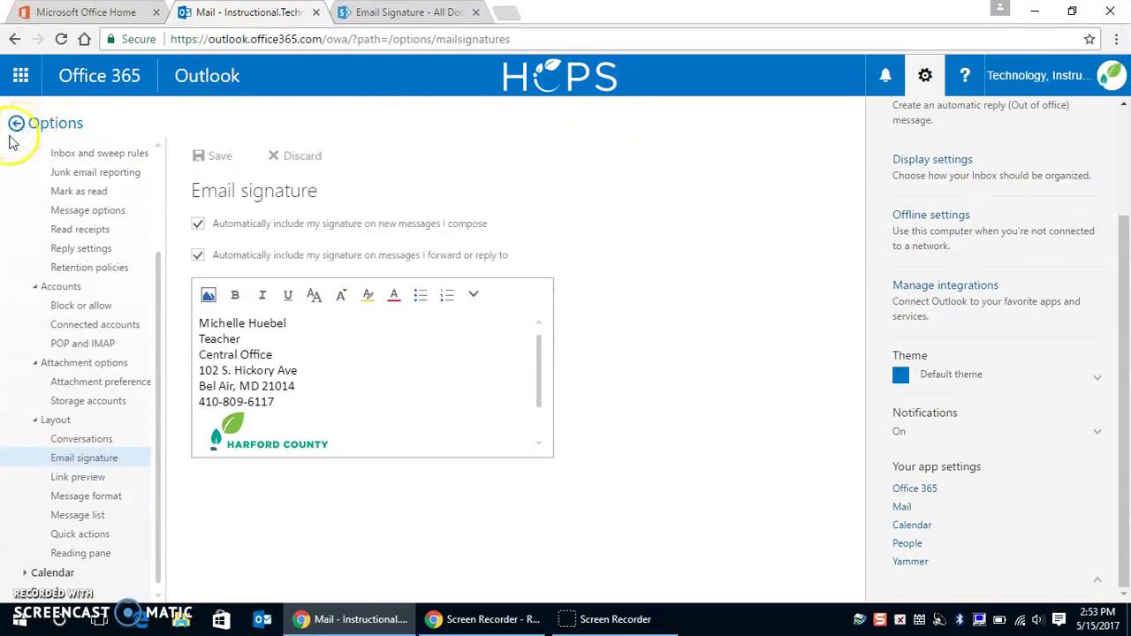
# Return to the inbox, close Settings, and start a new message showing the logo signature.
pyautogui.click(16, 128)
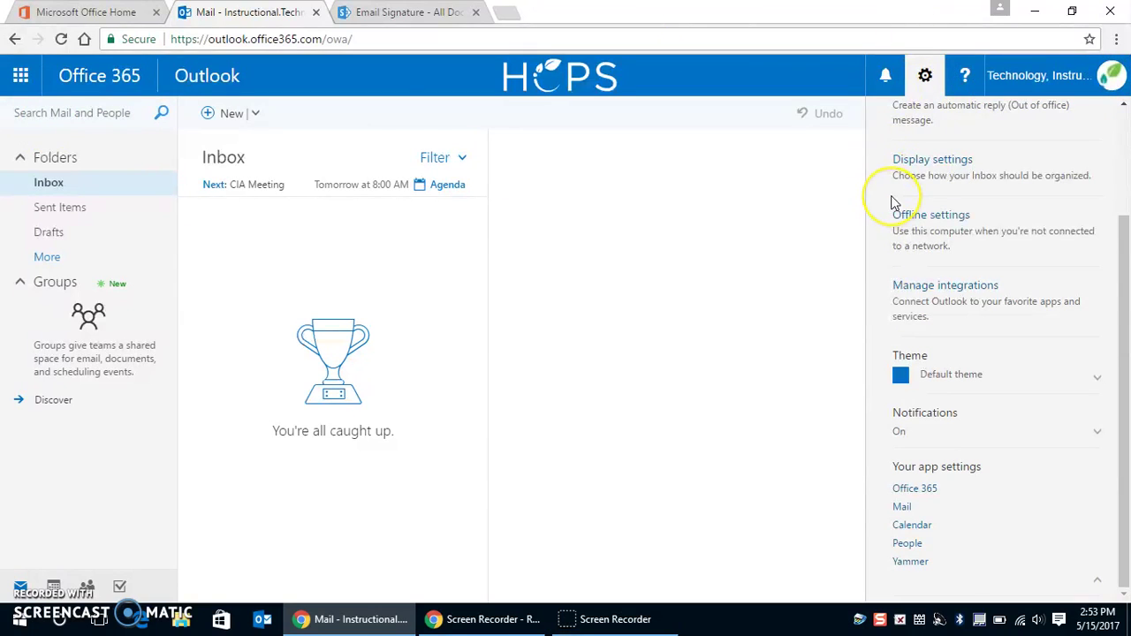
pyautogui.click(926, 80)
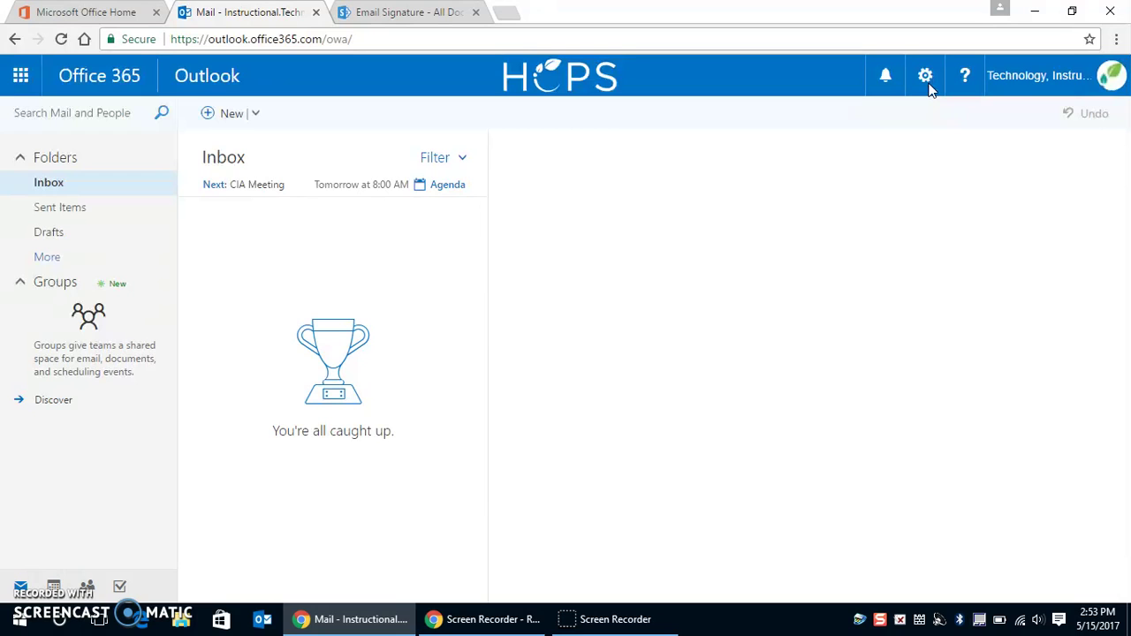
pyautogui.click(215, 131)
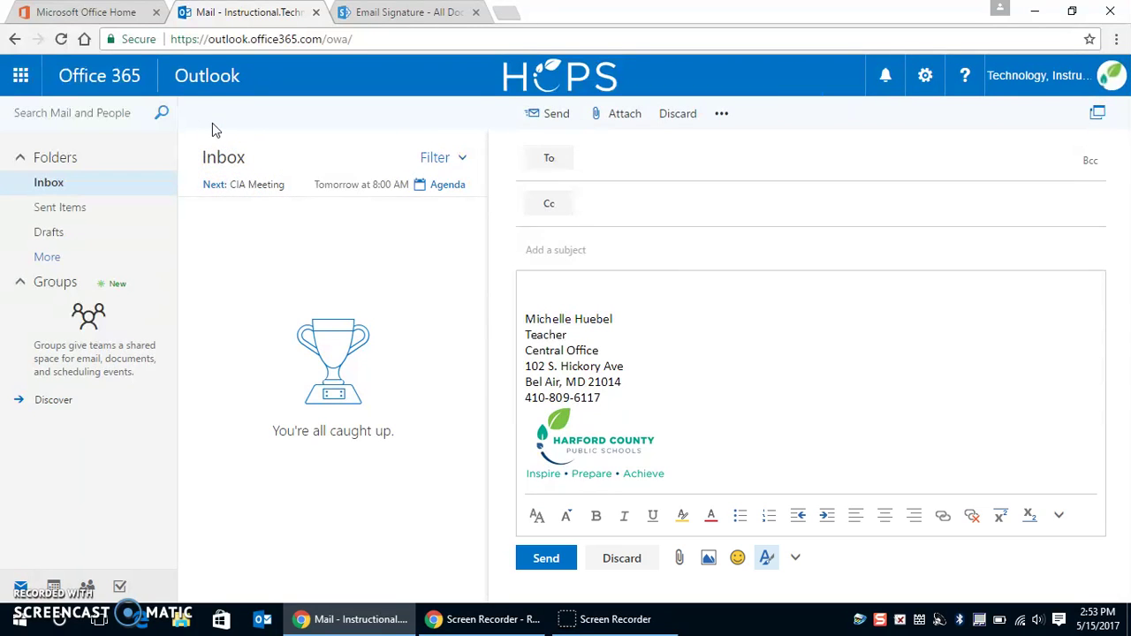